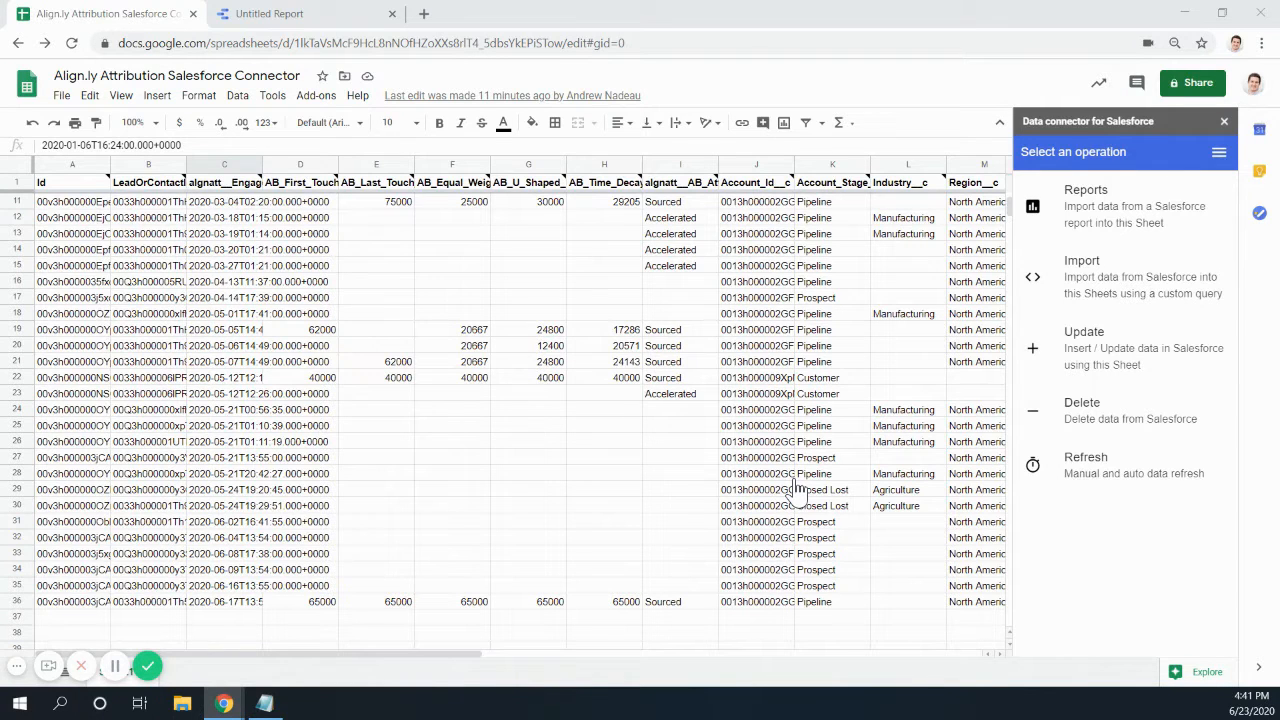
Rename the Sheet1 worksheet as CampaignMember
scroll(285, 548, "down", 1)
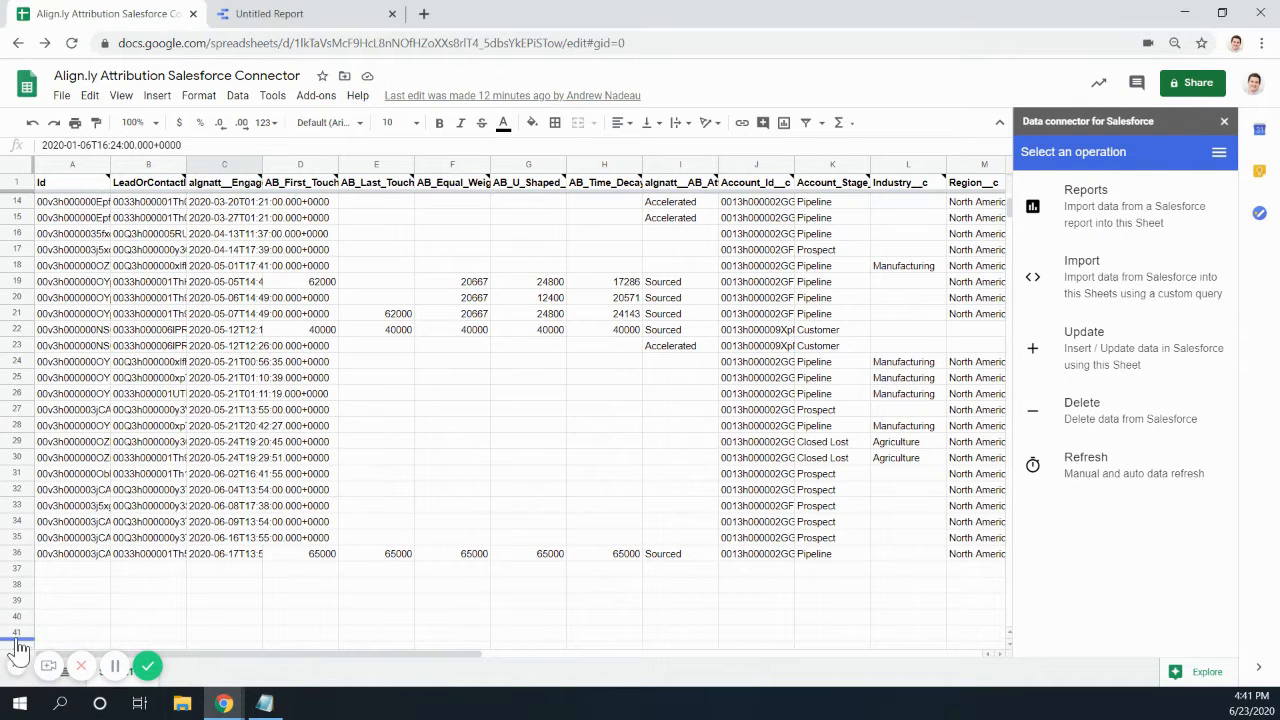
left_click(22, 676)
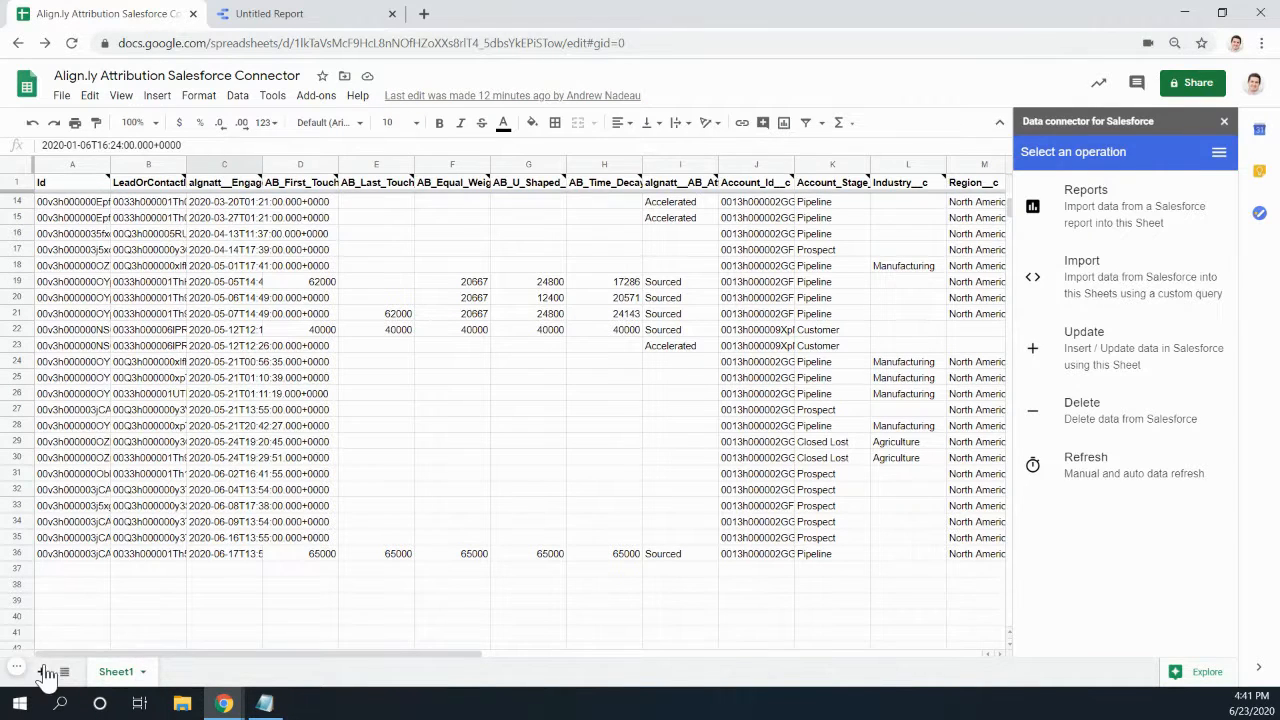
double_click(124, 672)
type("CampaignMember")
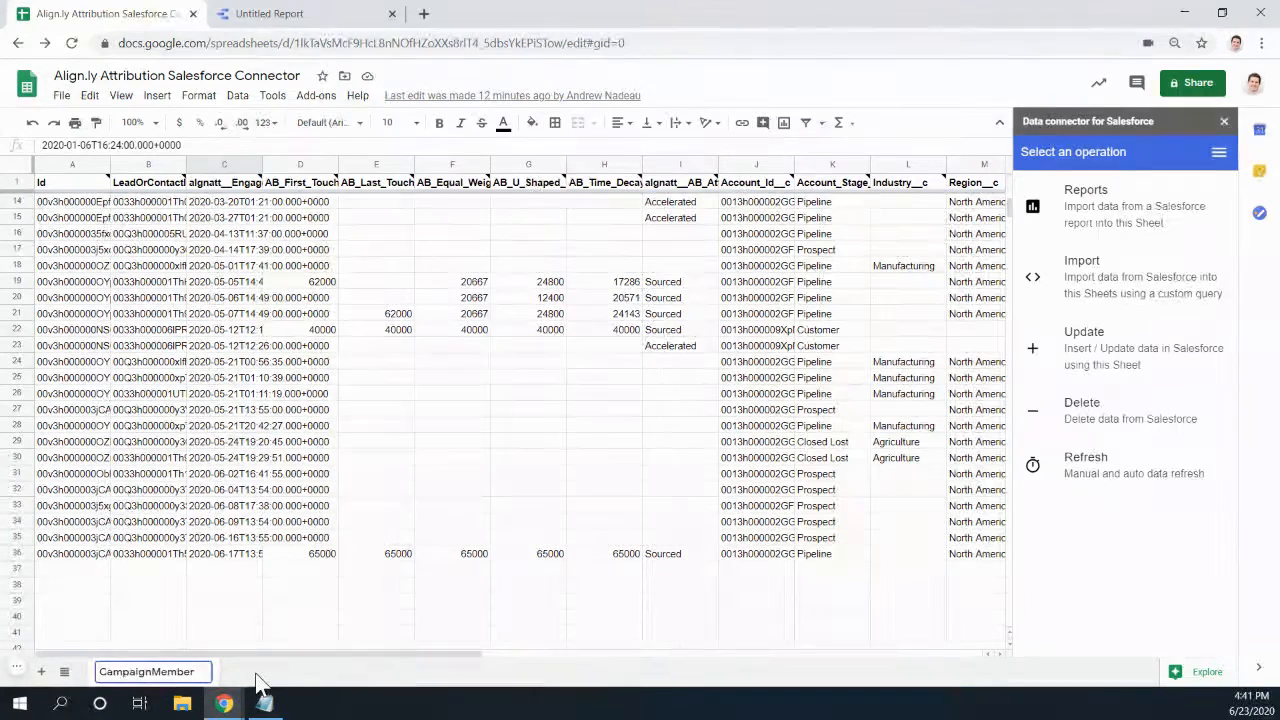
key("Return")
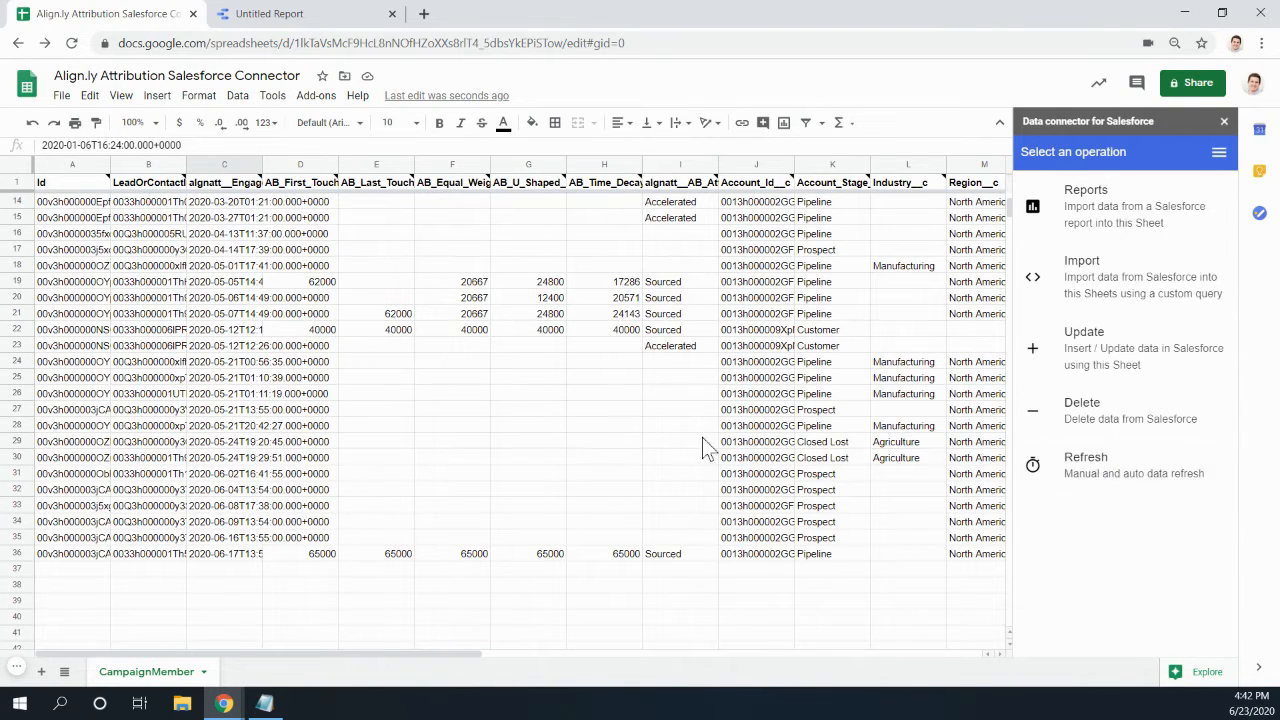
Create an auto-refresh schedule in the Salesforce data connector that updates the CampaignMember sheet every 4 hours
left_click(1090, 478)
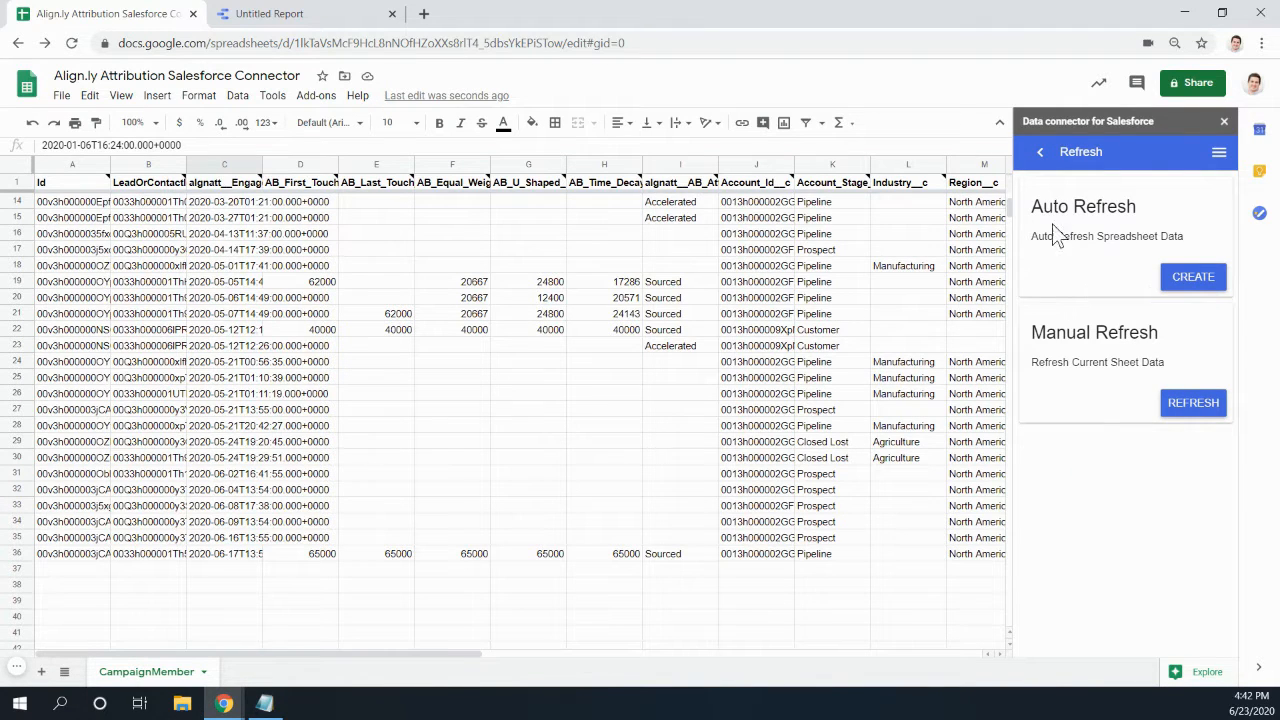
left_click(1195, 285)
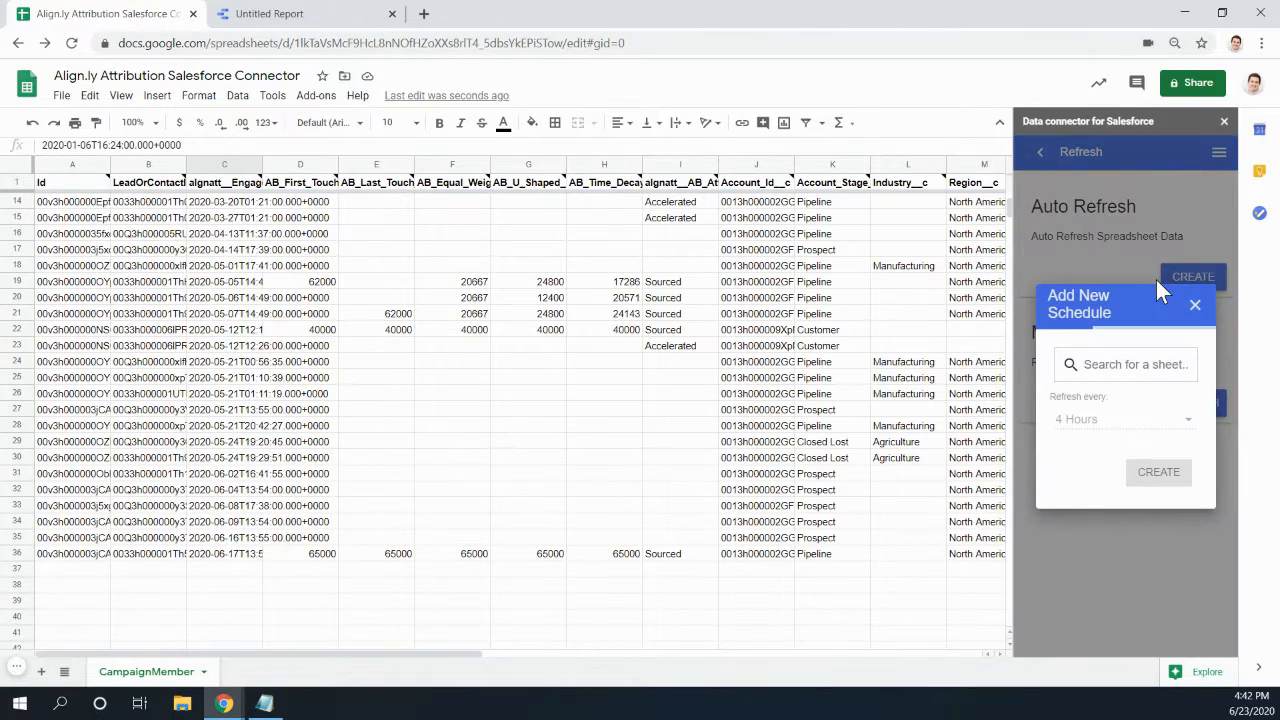
left_click(1150, 364)
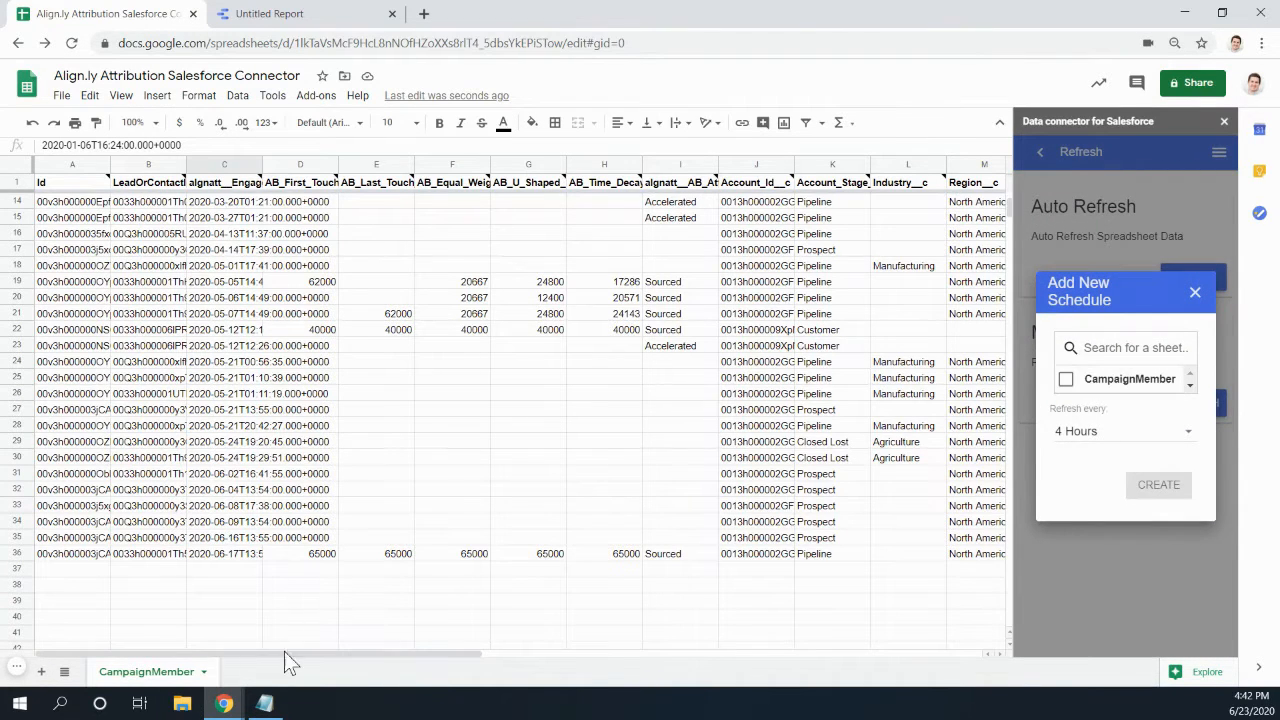
left_click(1066, 379)
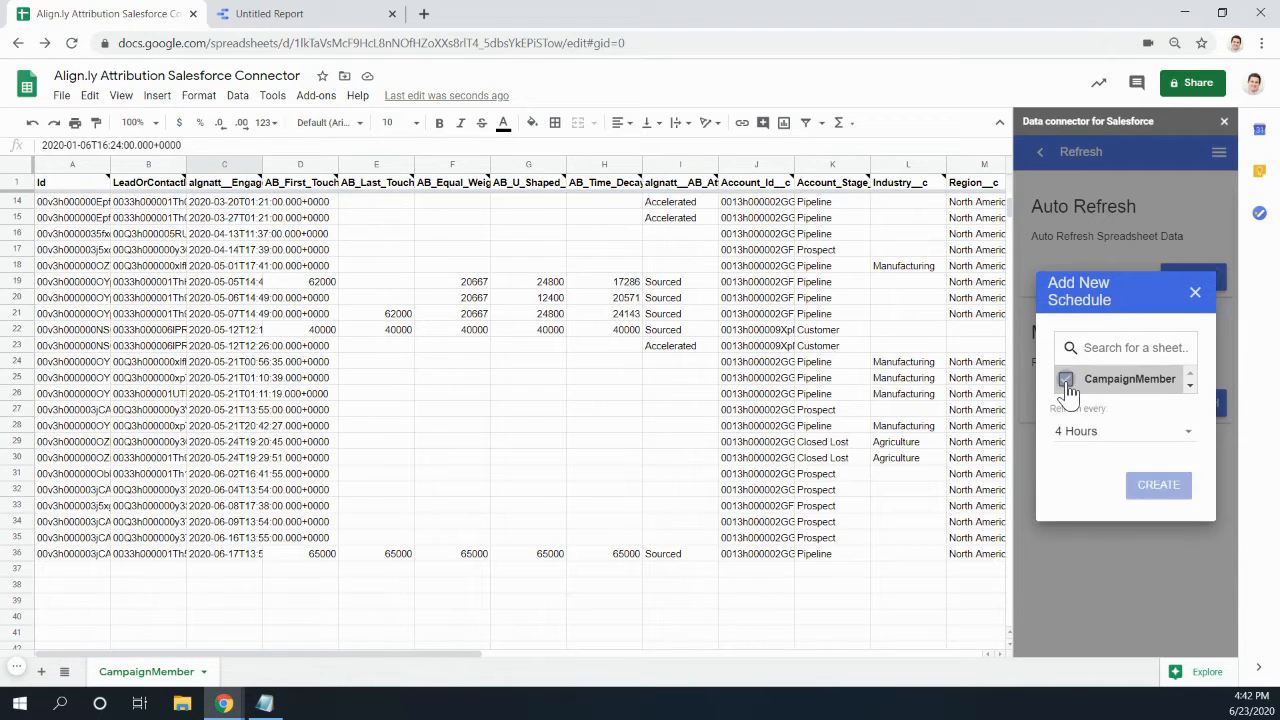
left_click(1102, 440)
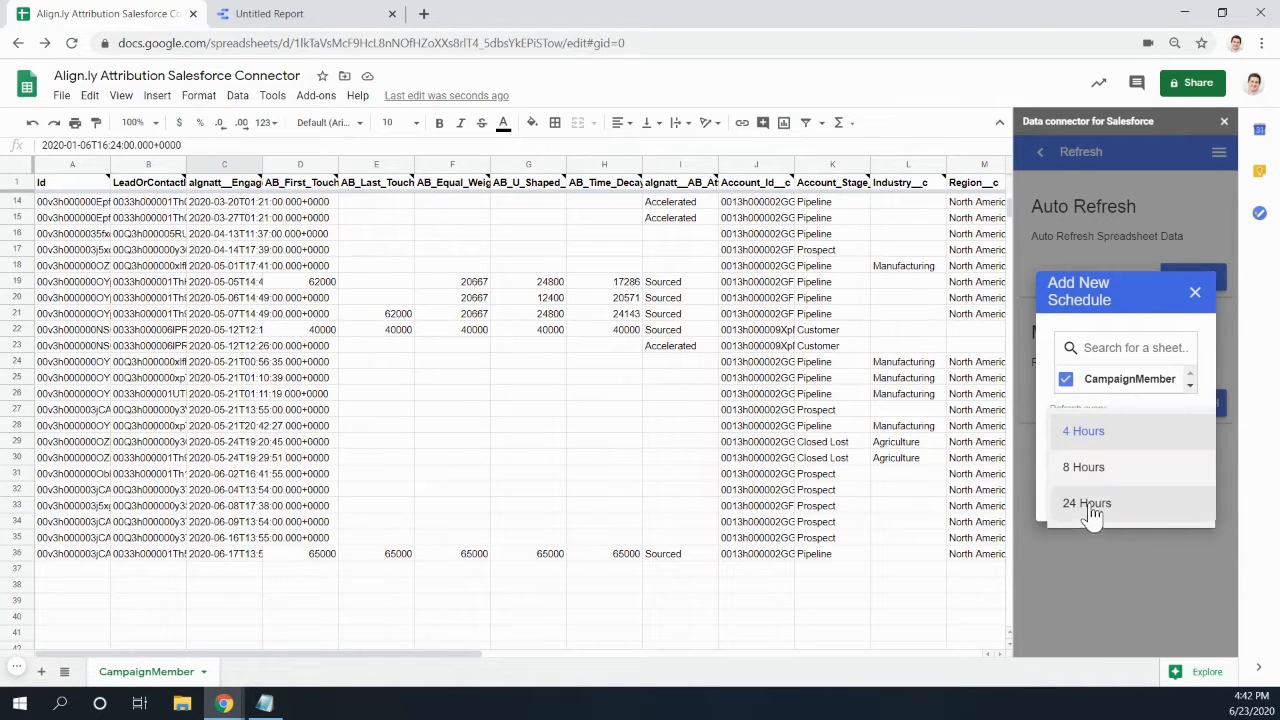
left_click(1097, 434)
left_click(1156, 490)
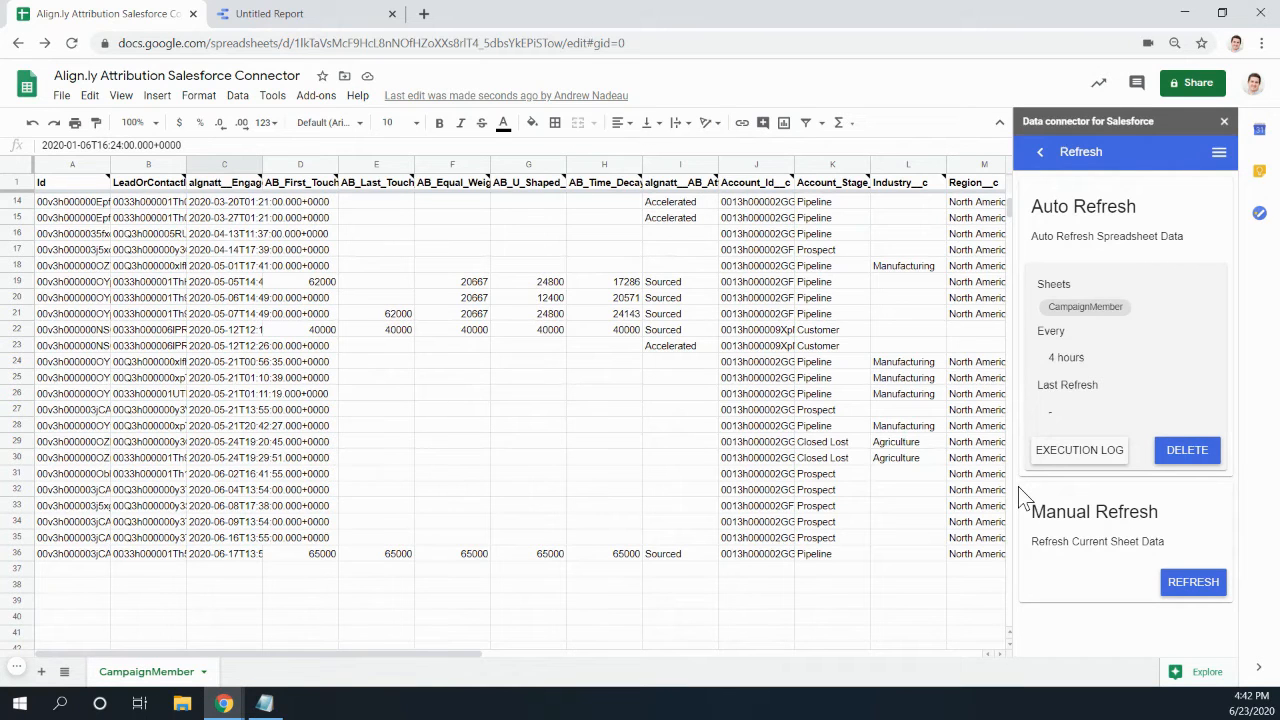
Switch to the untitled Data Studio report and rename it as "Align.ly Attribution - Example"
left_click(262, 20)
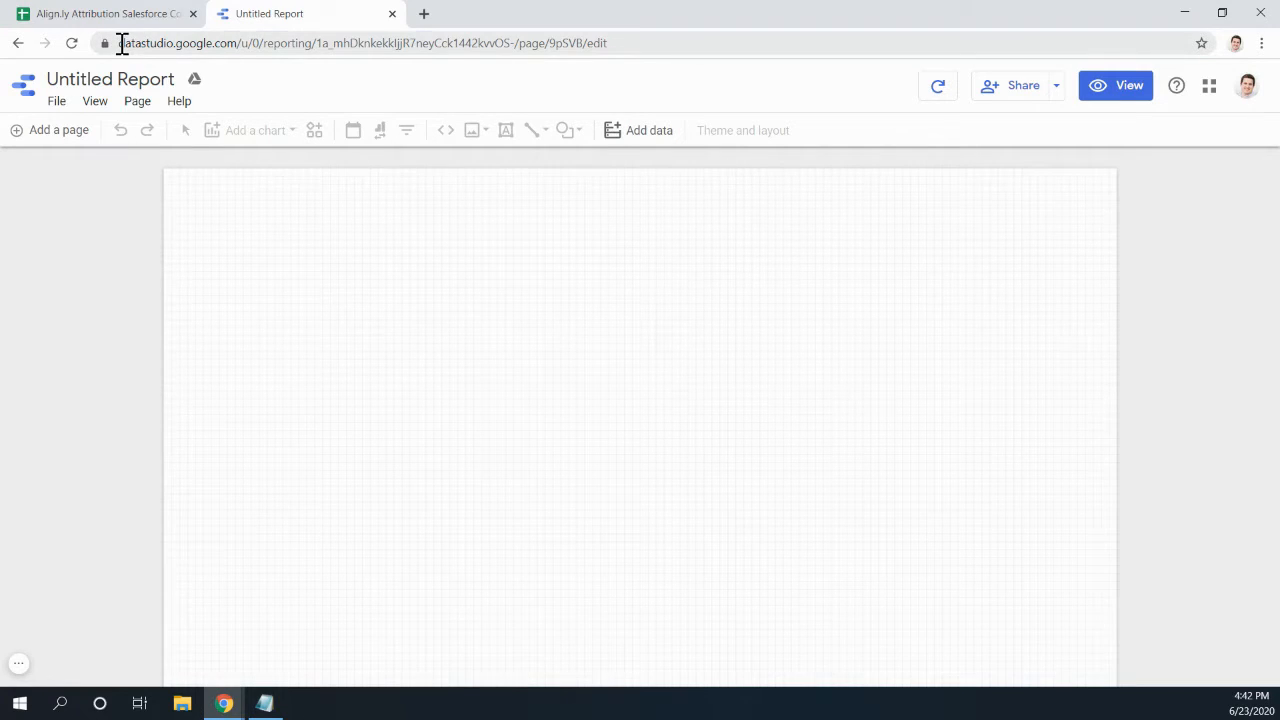
left_click_drag(120, 43, 225, 43)
left_click(238, 43)
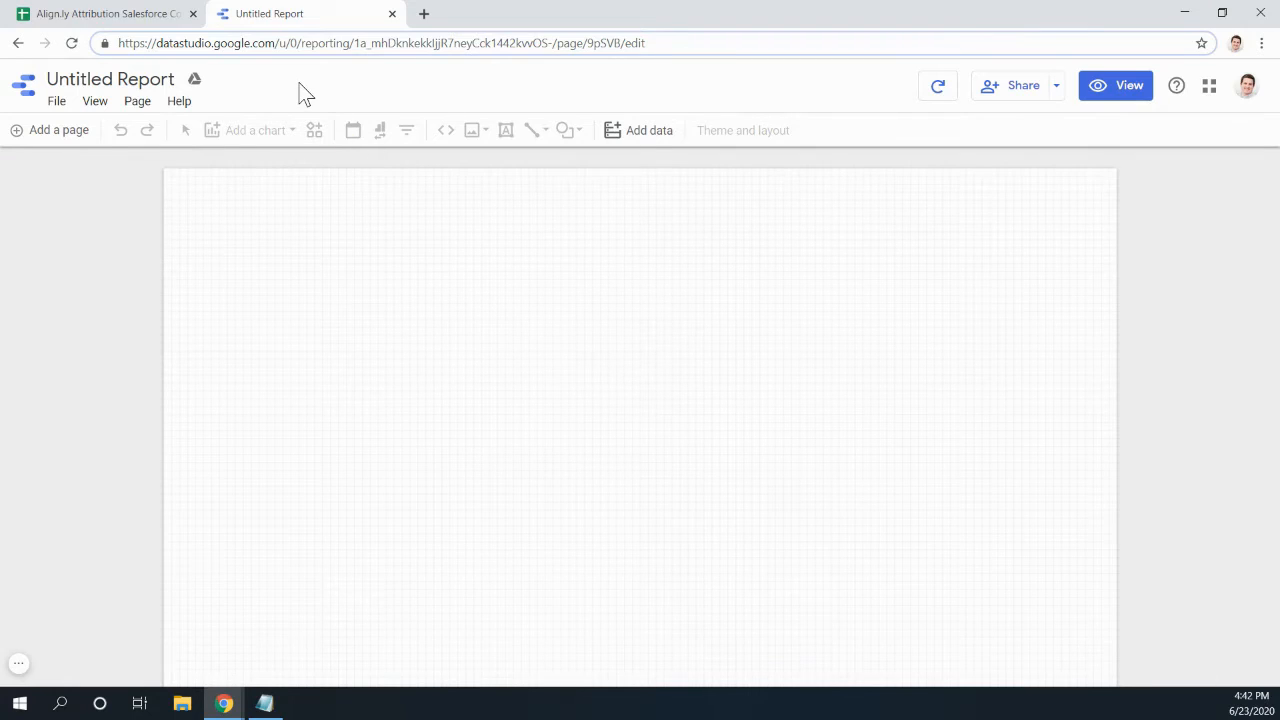
triple_click(130, 79)
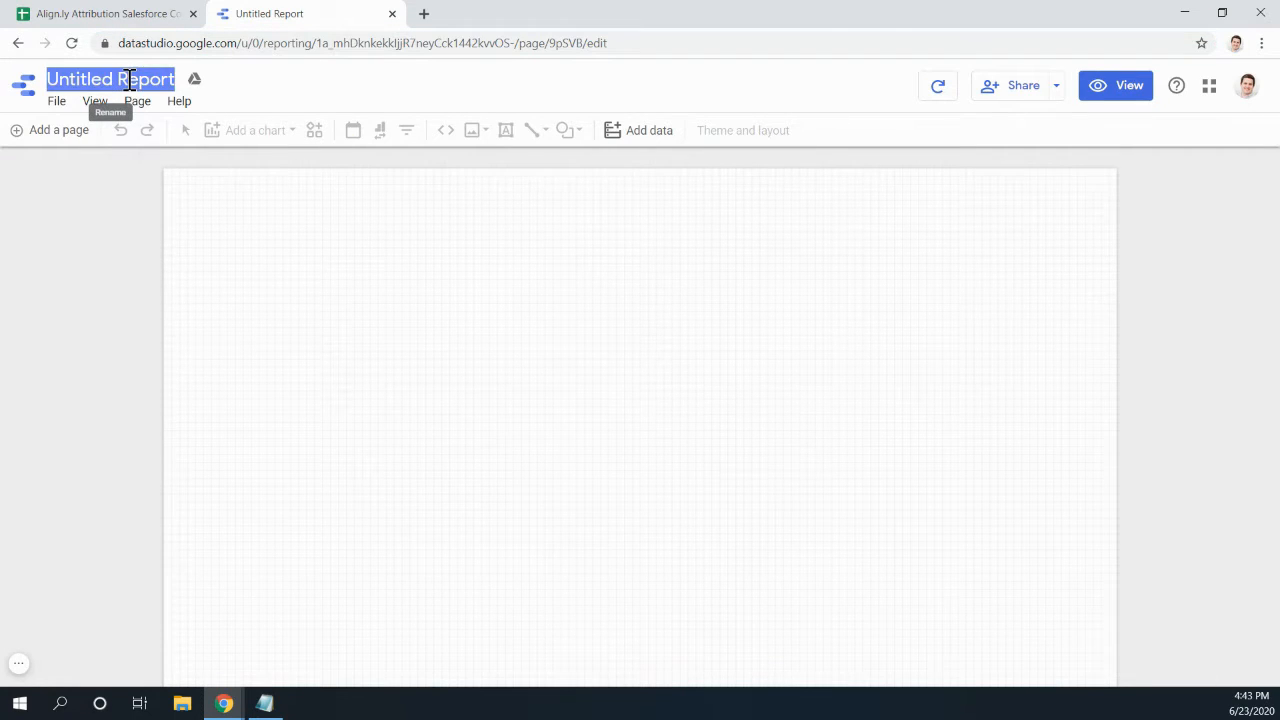
type("Align.ly Attr")
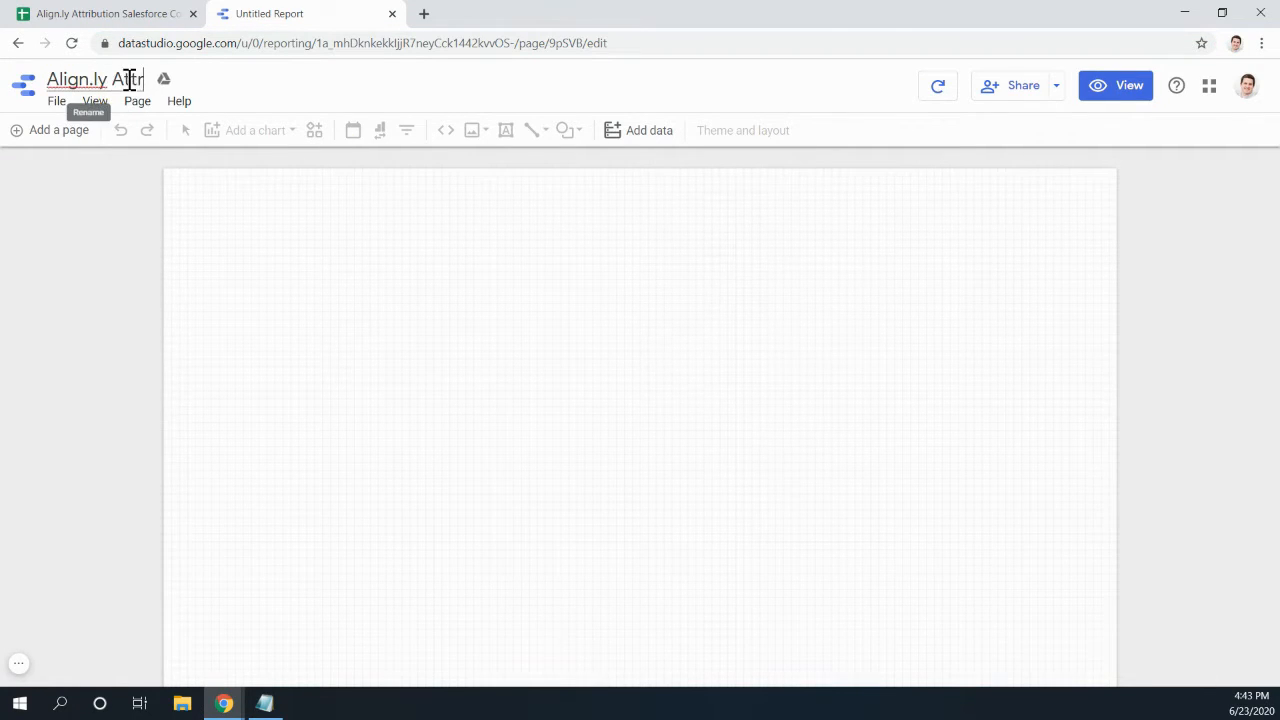
type("ibution - Example")
left_click(521, 73)
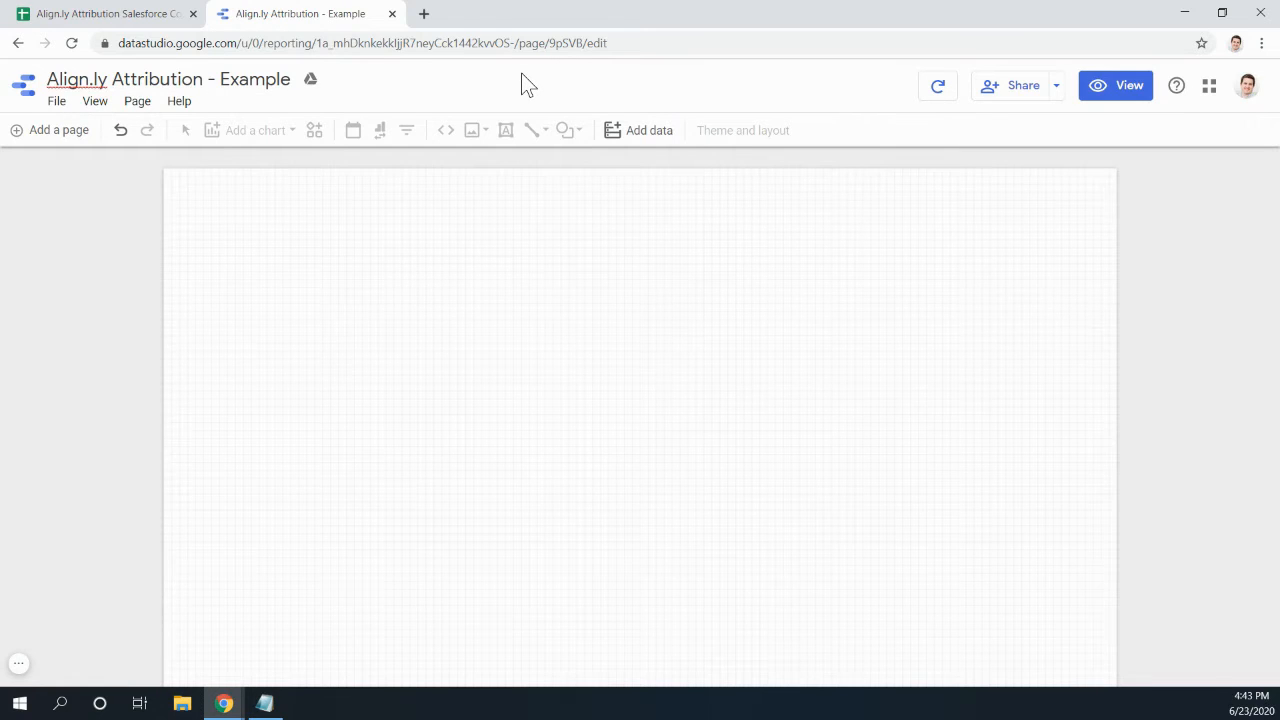
Add the CampaignMember worksheet of the Align.ly Attribution Salesforce Connector spreadsheet to the report through the Google Sheets connector
left_click(642, 143)
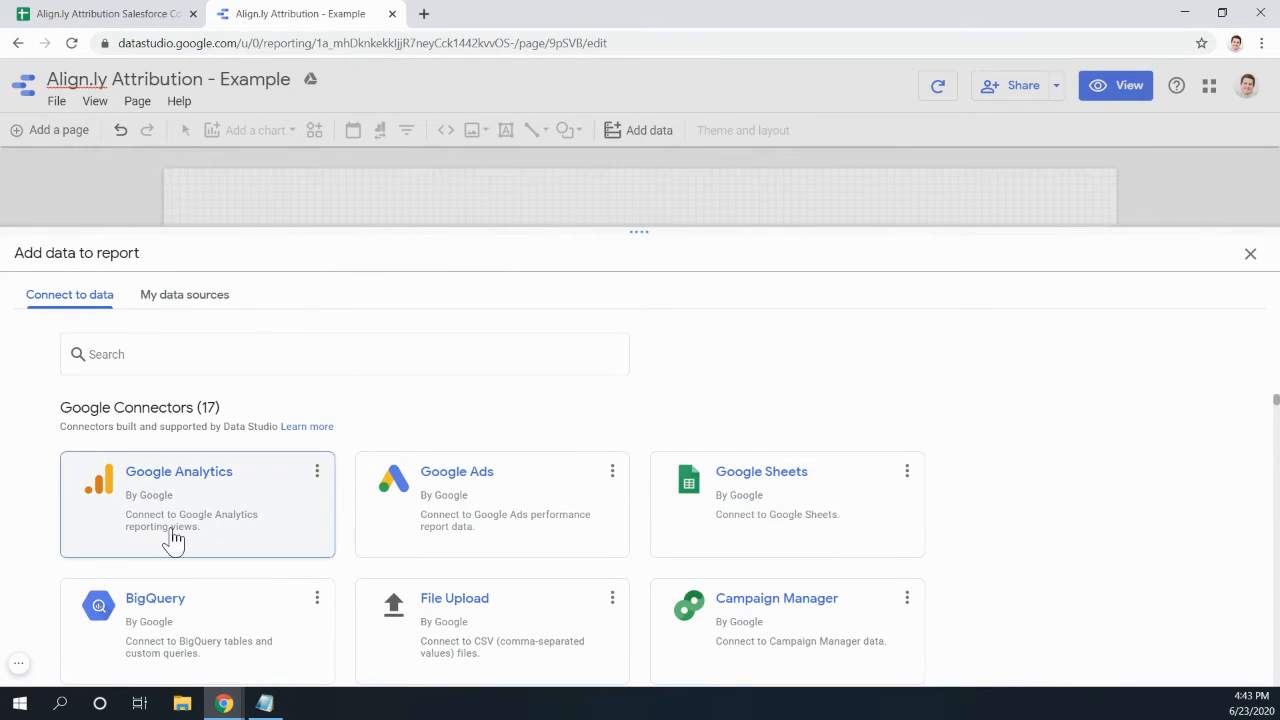
left_click(785, 502)
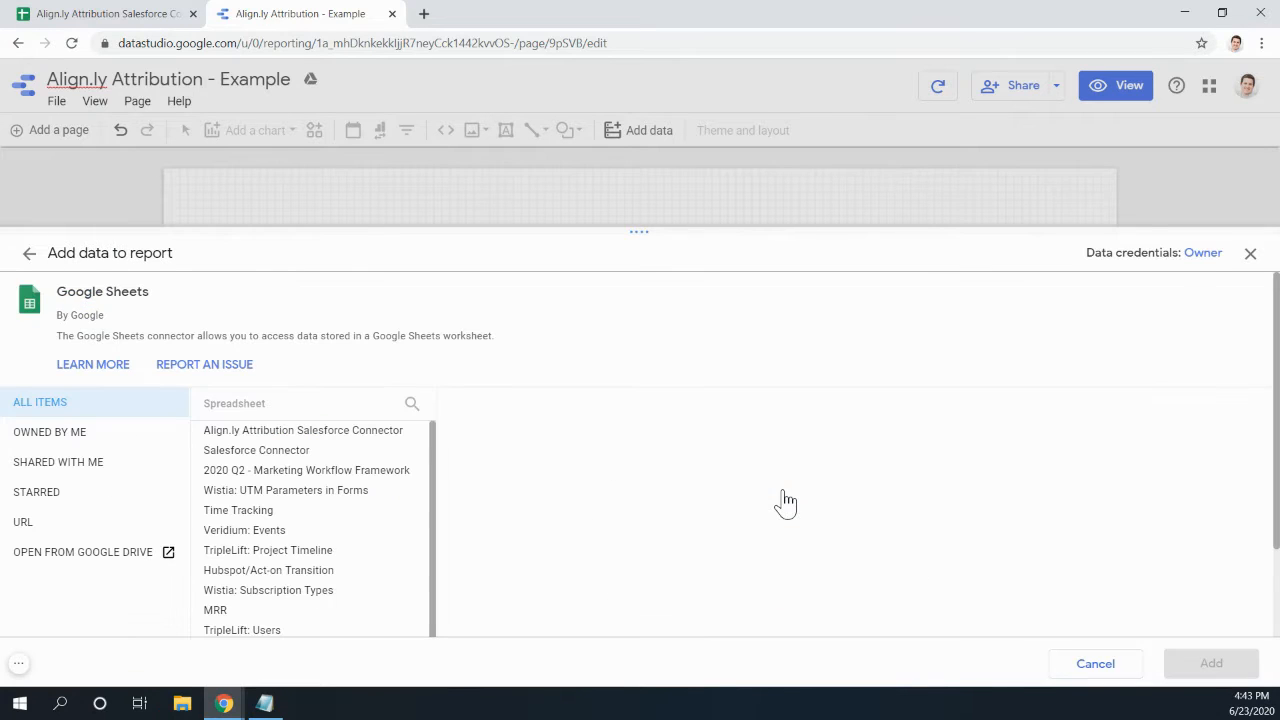
left_click(344, 438)
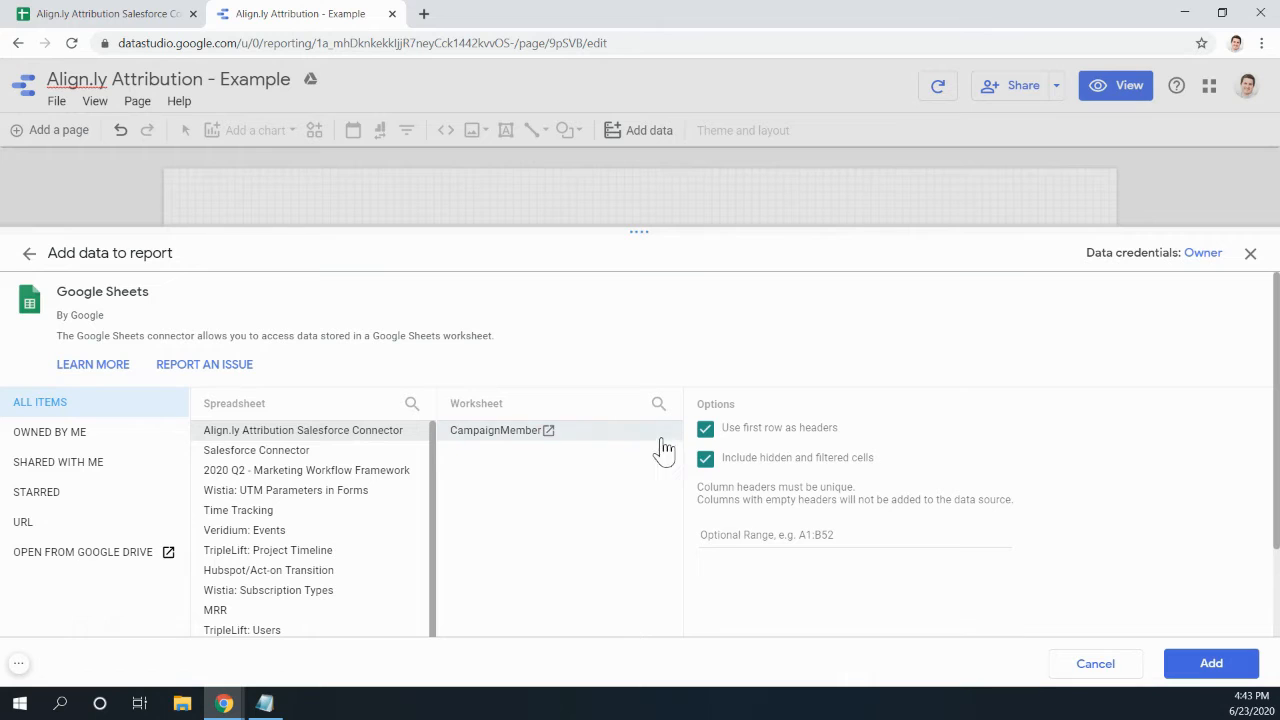
left_click(491, 443)
left_click(1211, 664)
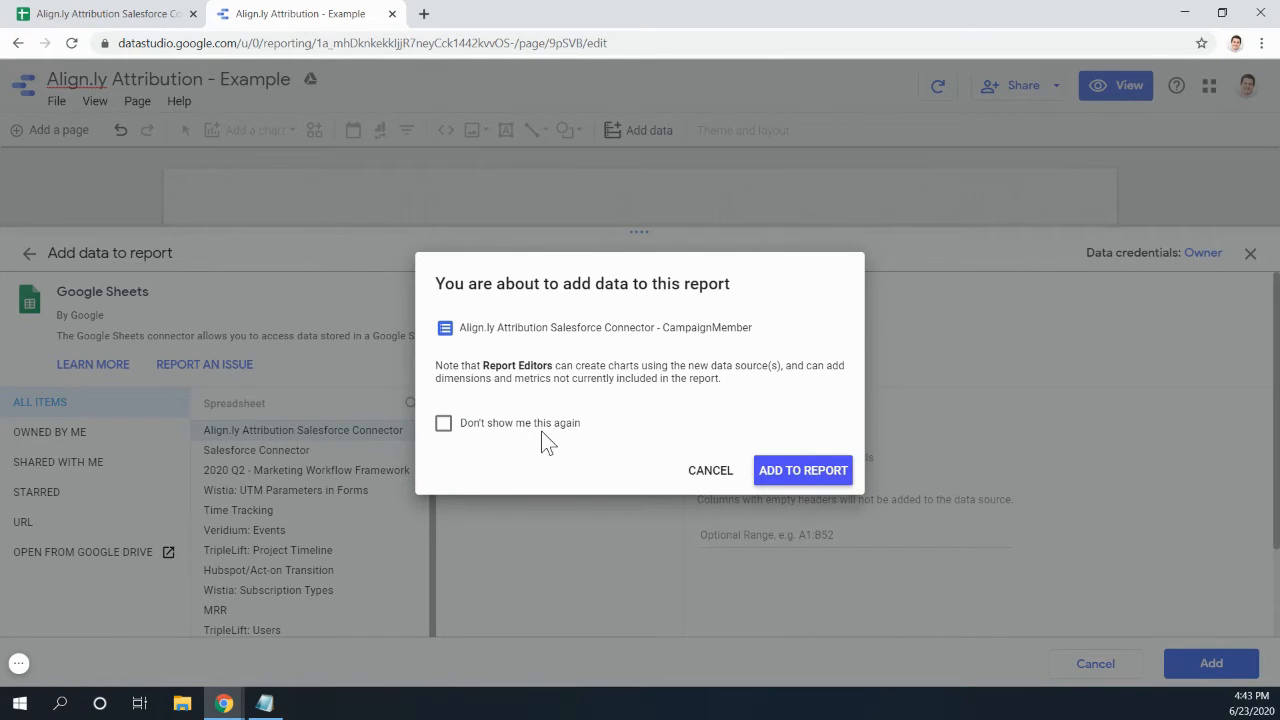
left_click(820, 478)
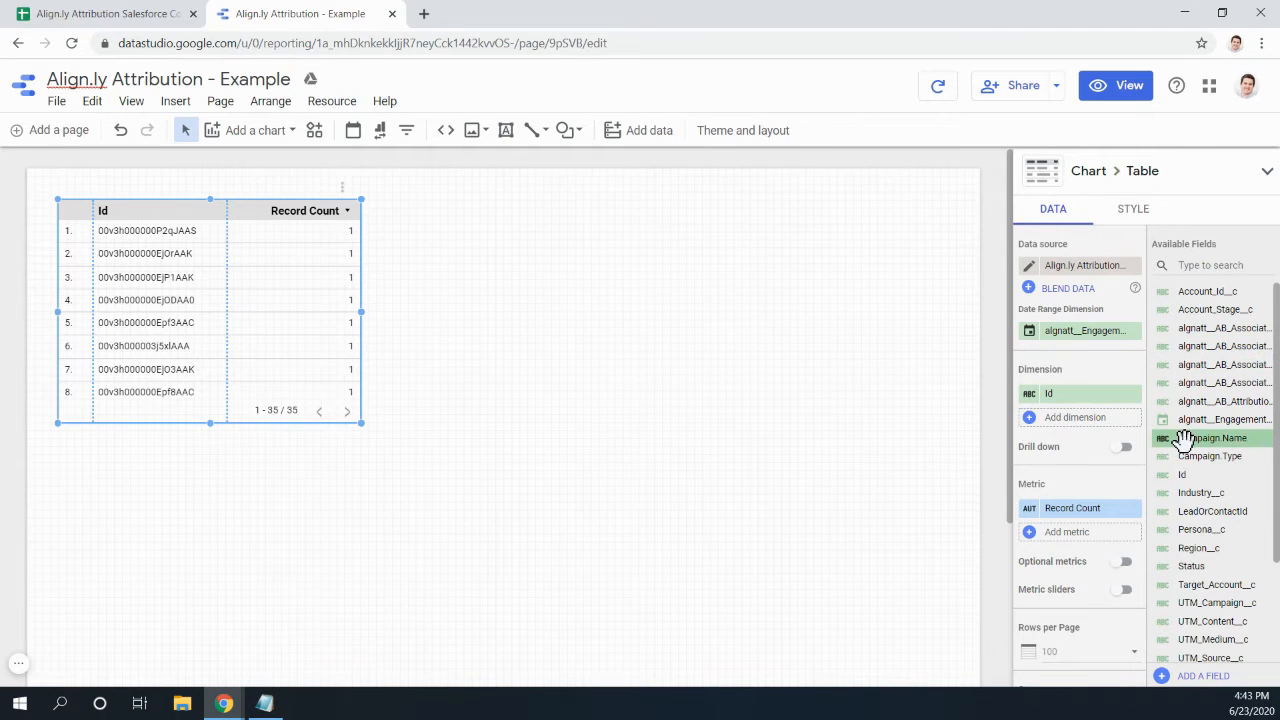
Review the report's available fields and the Salesforce connector's list of operations in the Google Sheets spreadsheet
scroll(1183, 440, "down", 3)
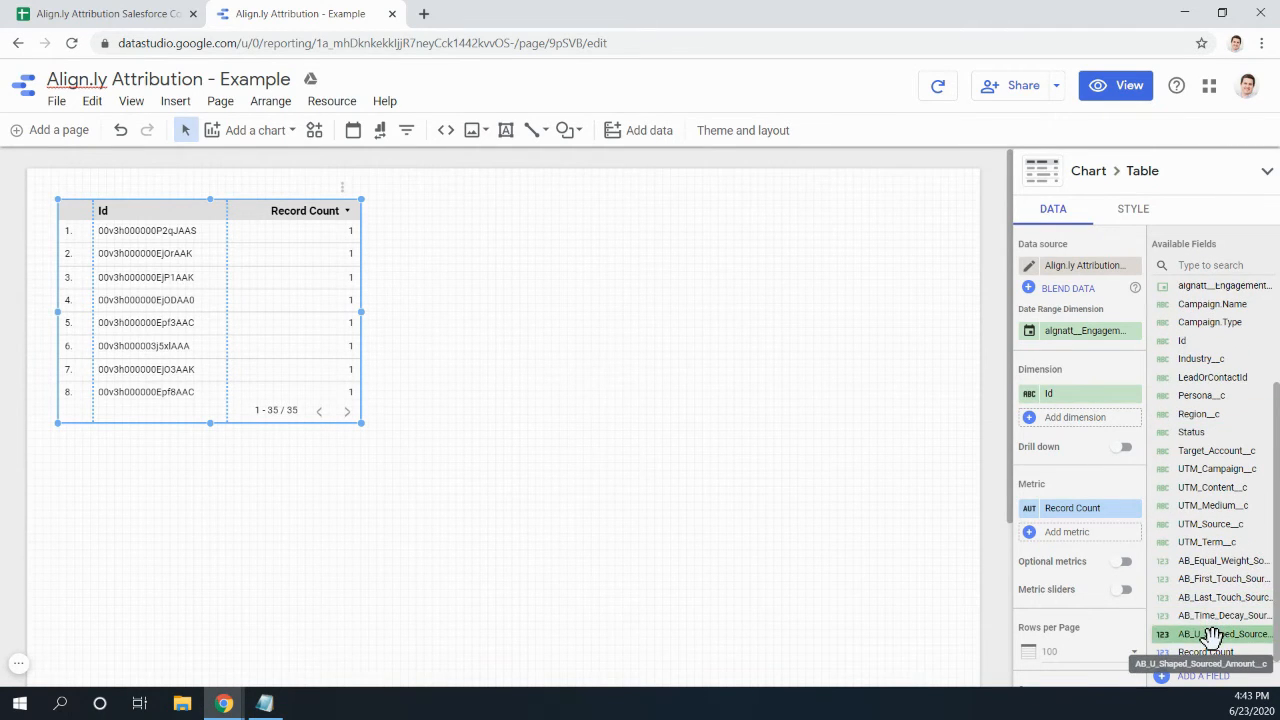
scroll(1212, 634, "up", 3)
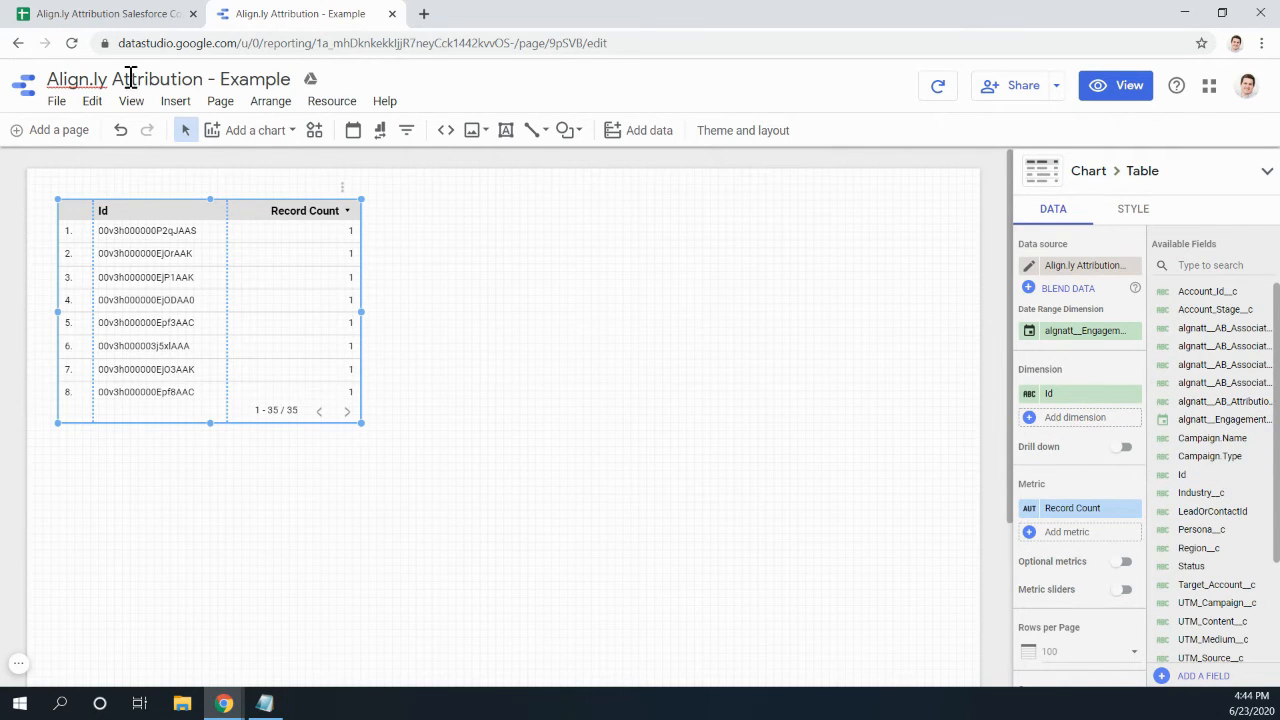
left_click(82, 18)
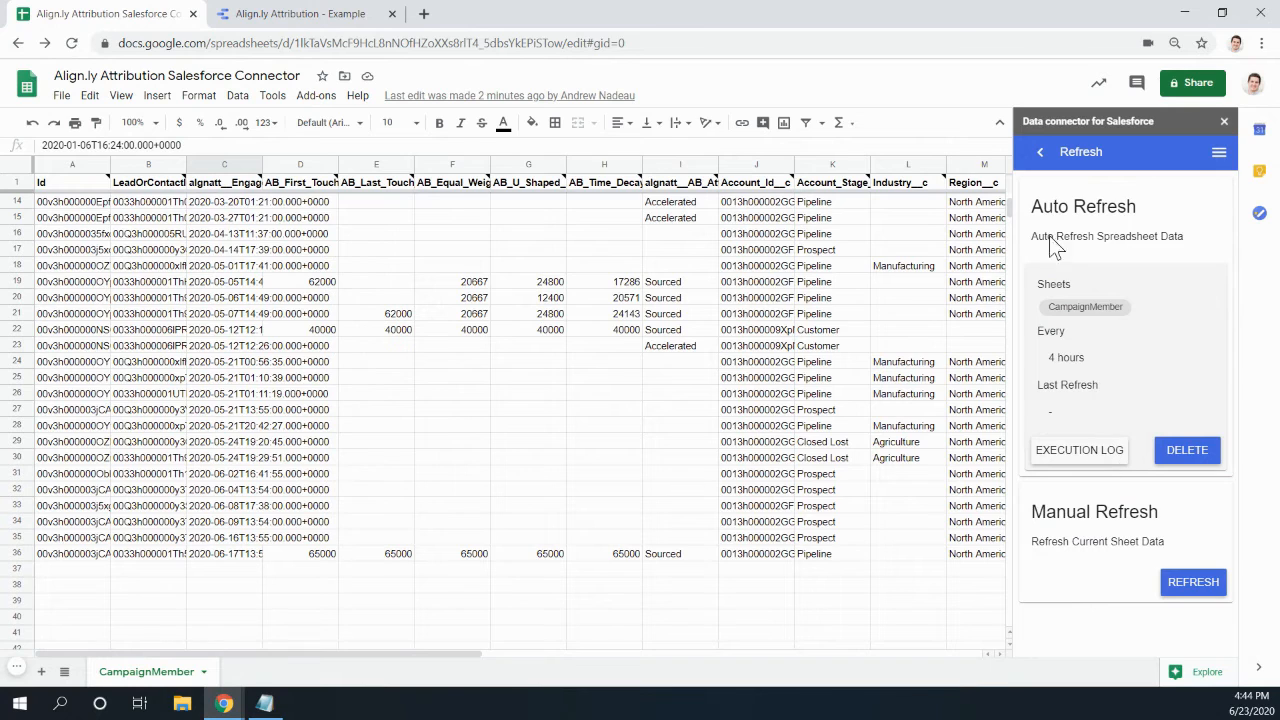
left_click(1036, 154)
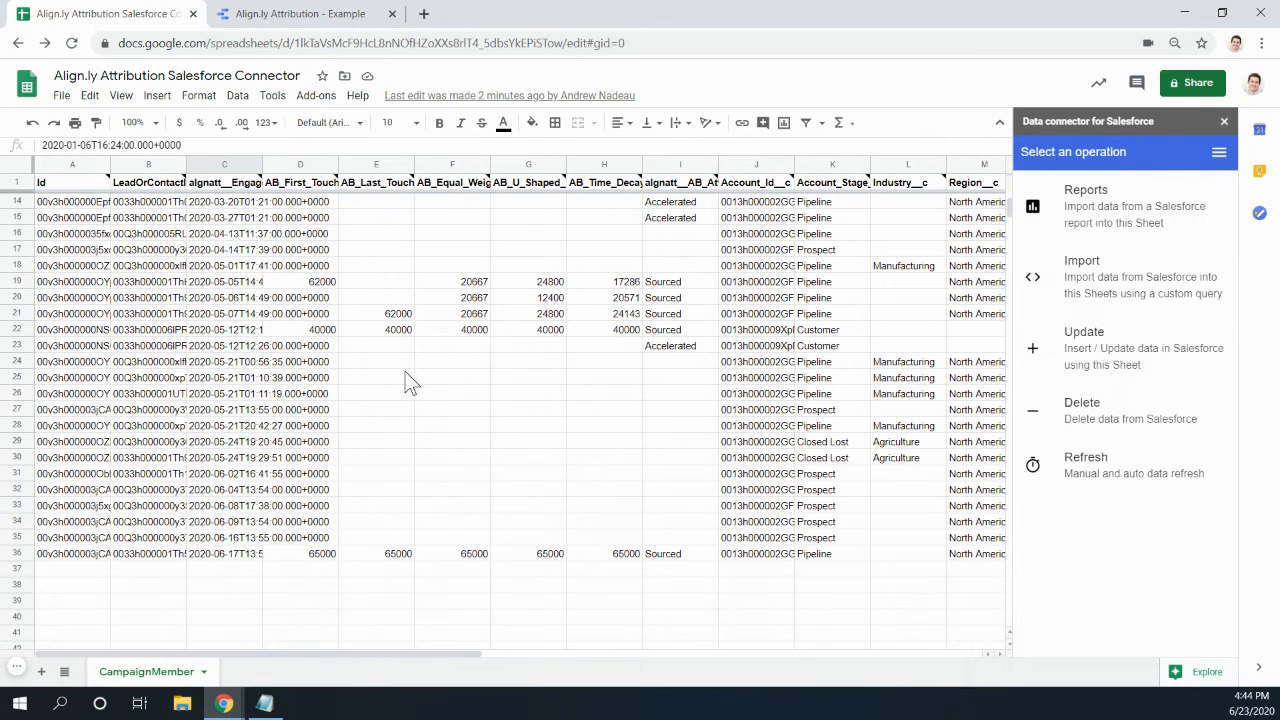
Return to the Data Studio report and refresh the data source's fields and the report data
left_click(290, 16)
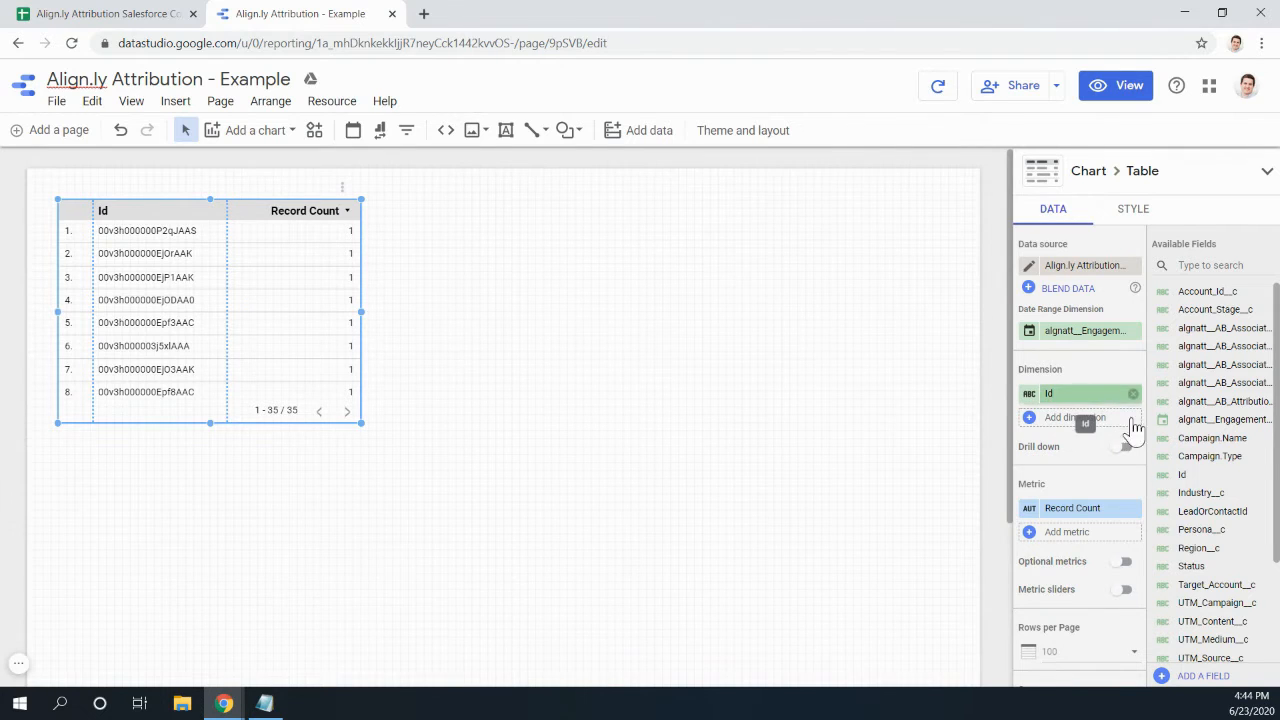
left_click(1217, 677)
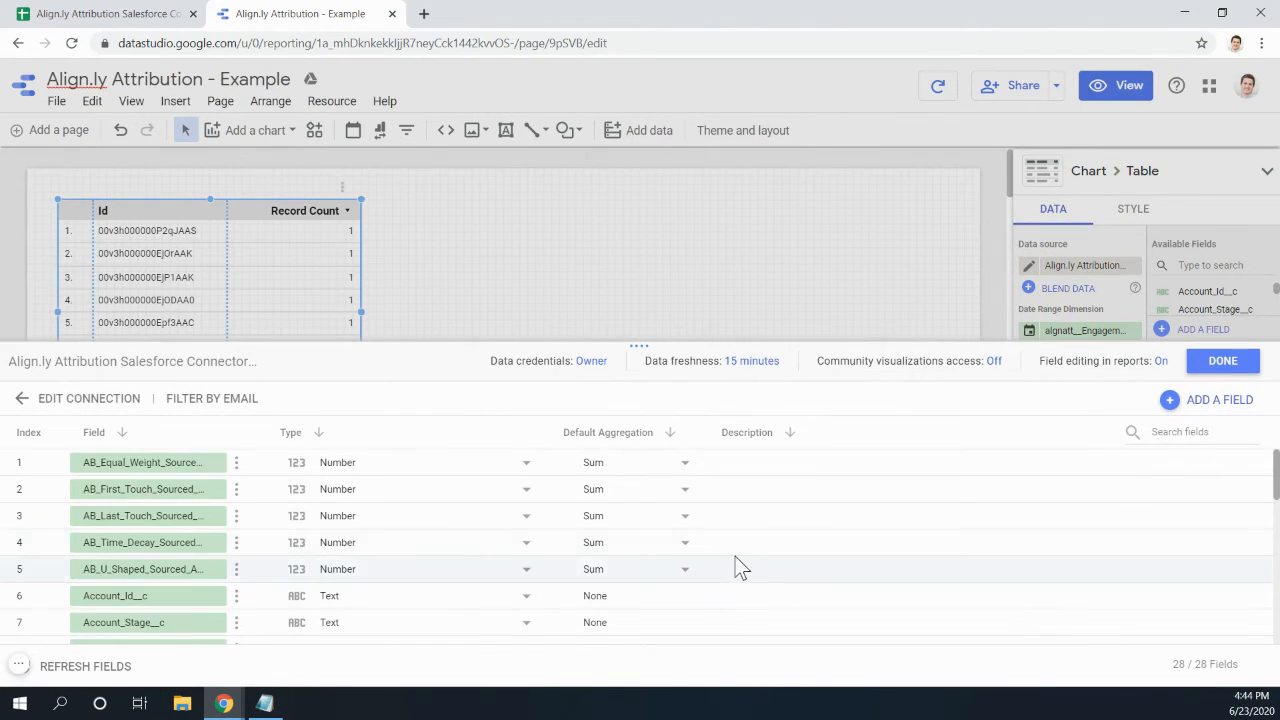
left_click(60, 676)
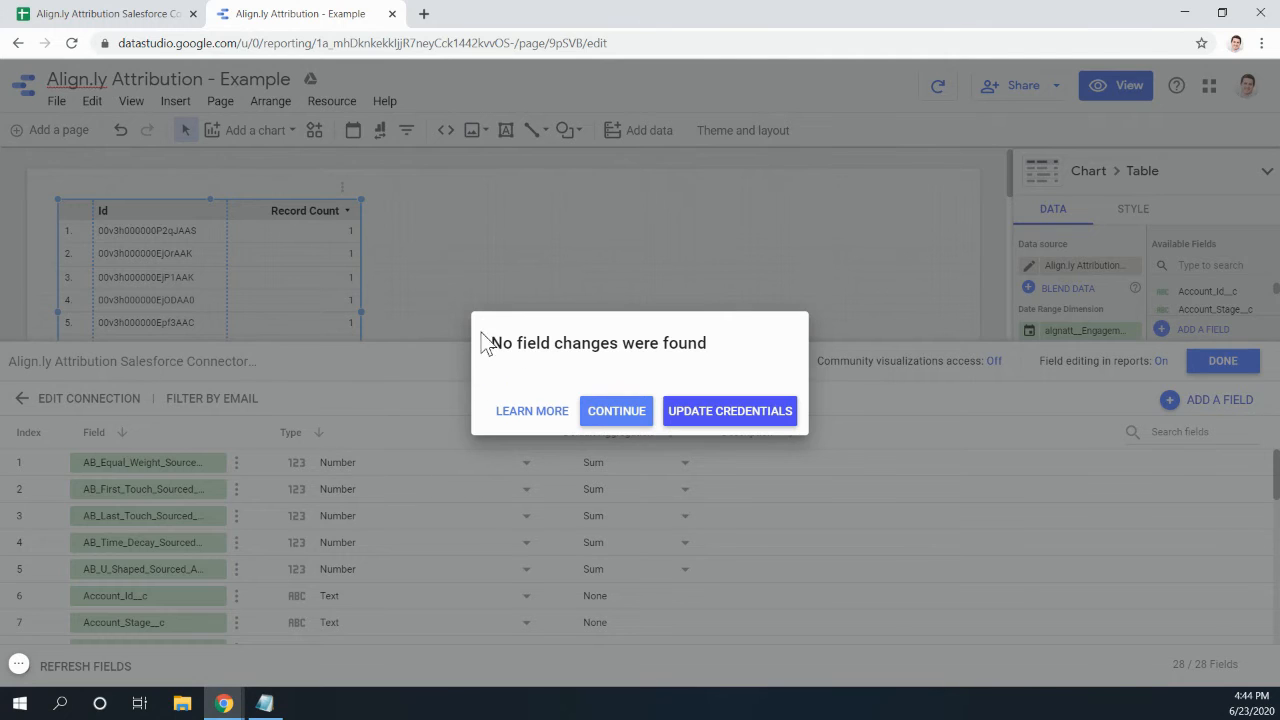
left_click(727, 431)
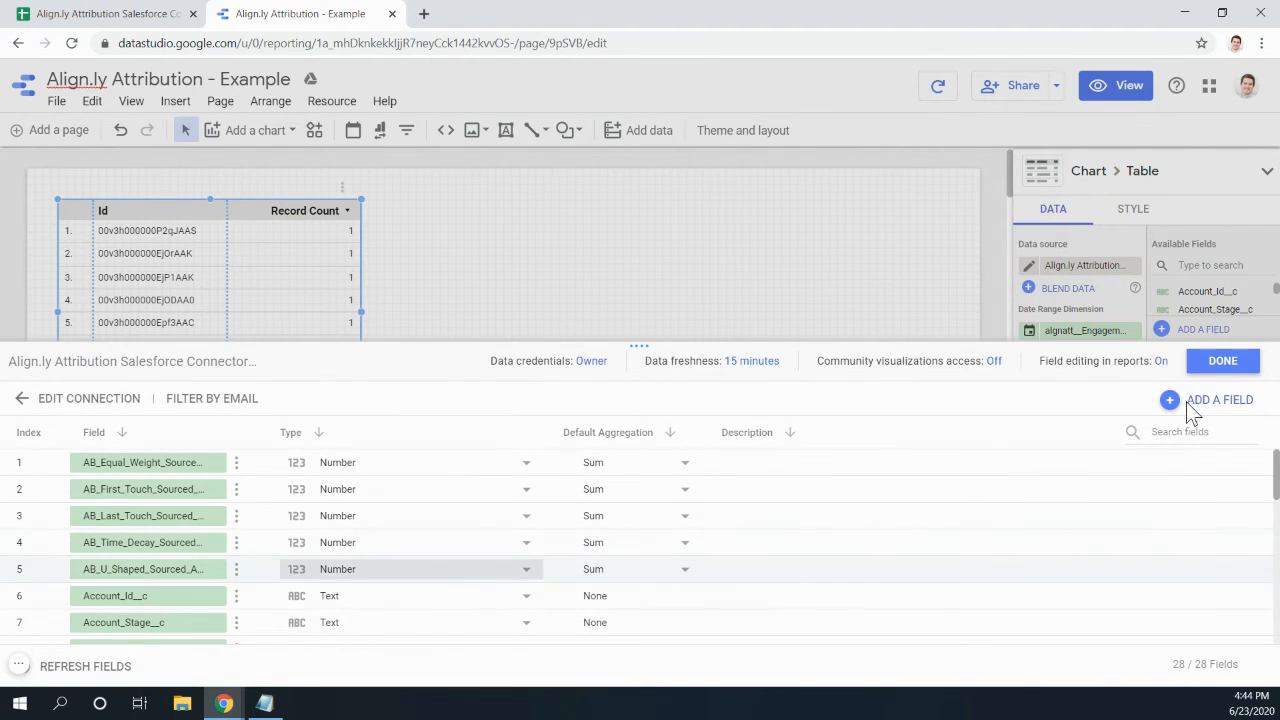
left_click(1228, 364)
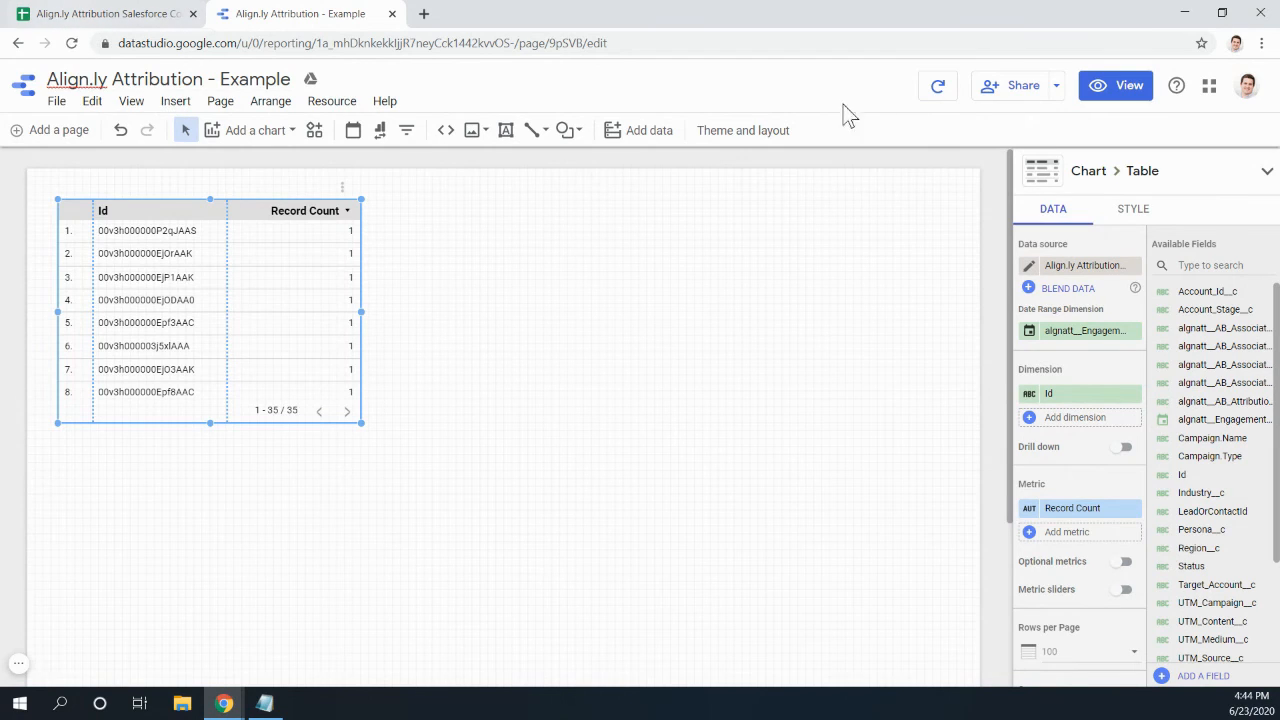
left_click(945, 95)
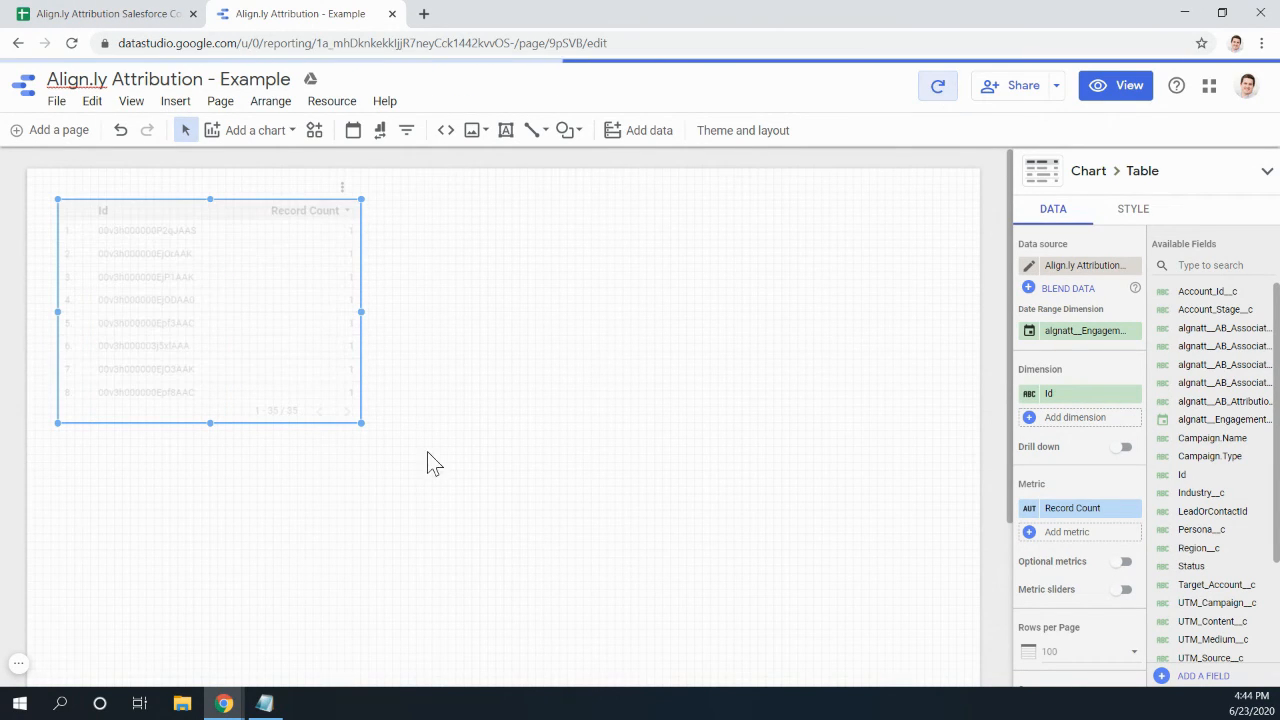